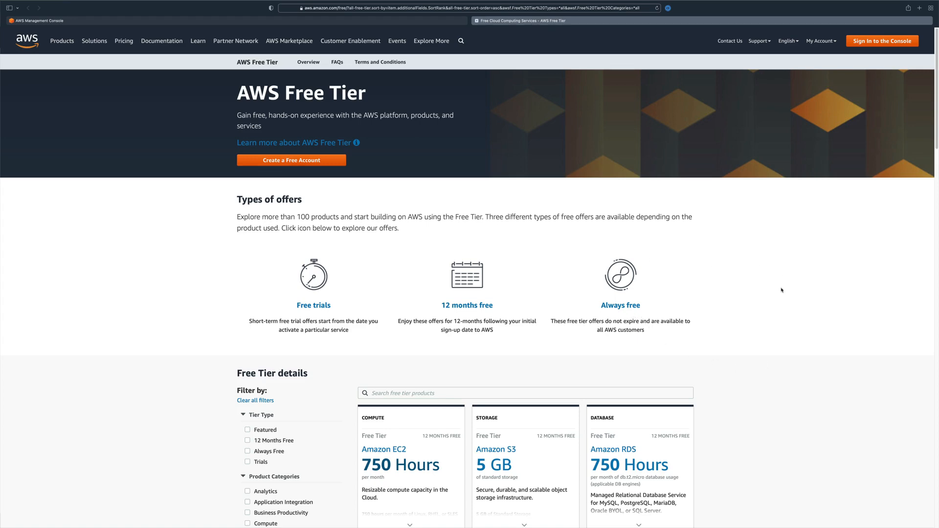
# - Review the AWS Free Tier offers, including the details for Amazon EC2, Amazon S3, Amazon RDS and AWS Lambda
pyautogui.scroll(-3, 782, 288)
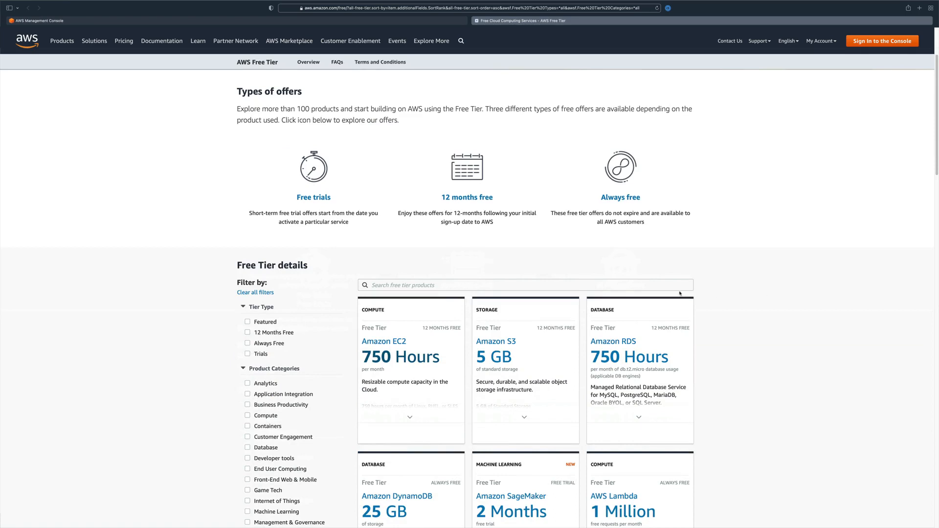
pyautogui.moveTo(420, 396)
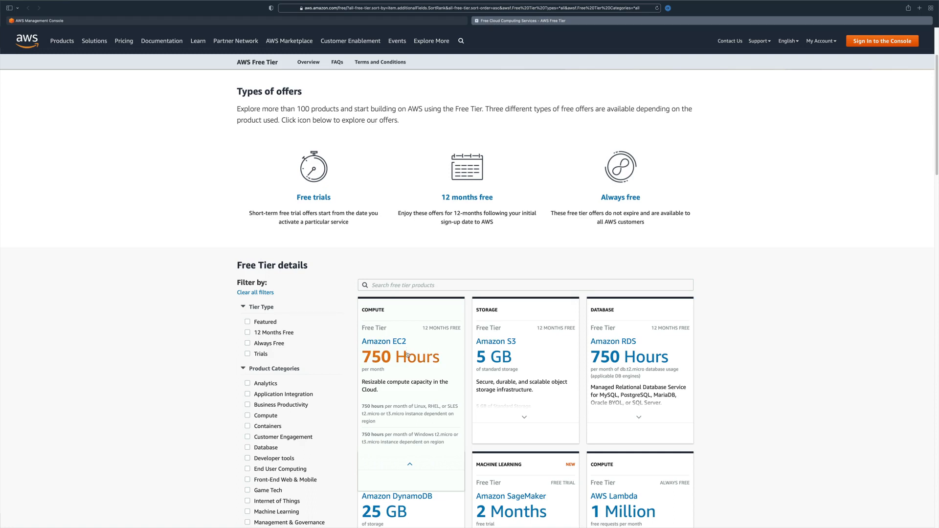
pyautogui.moveTo(503, 346)
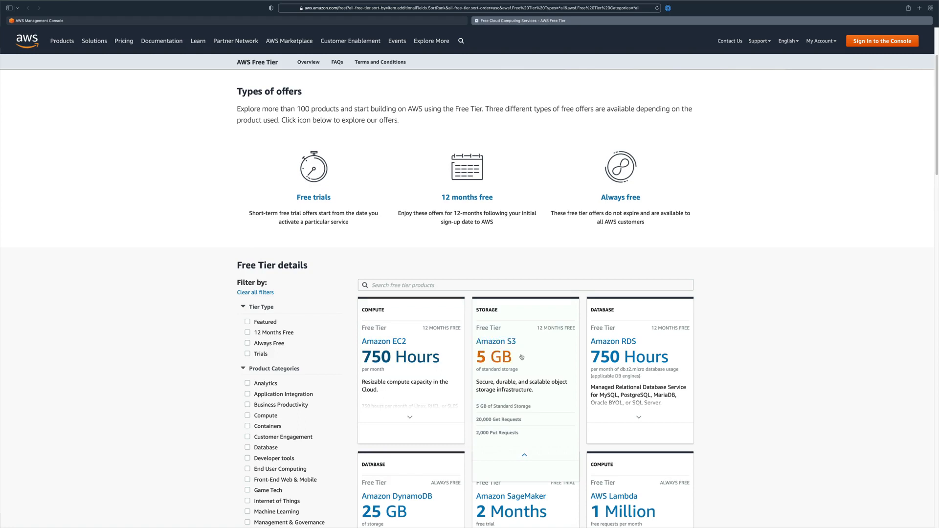
pyautogui.moveTo(613, 357)
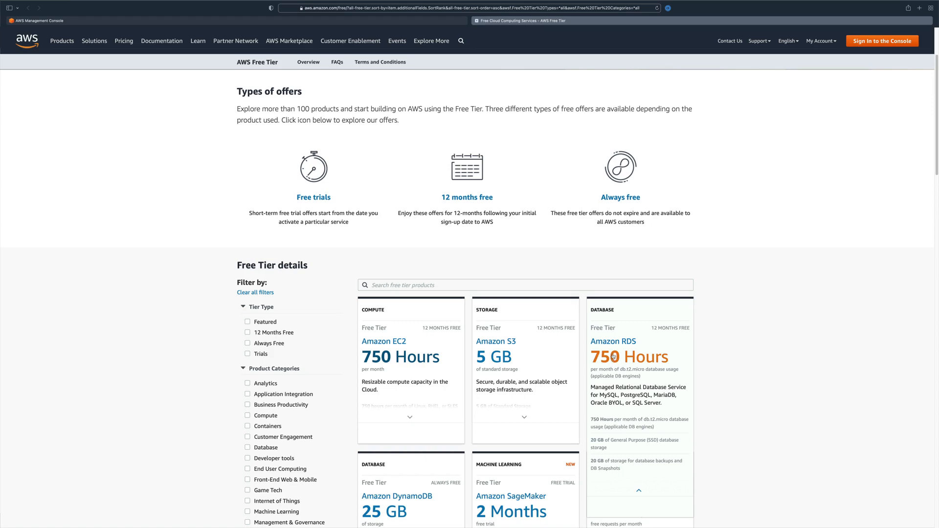
pyautogui.scroll(-1, 614, 357)
pyautogui.scroll(-4, 817, 338)
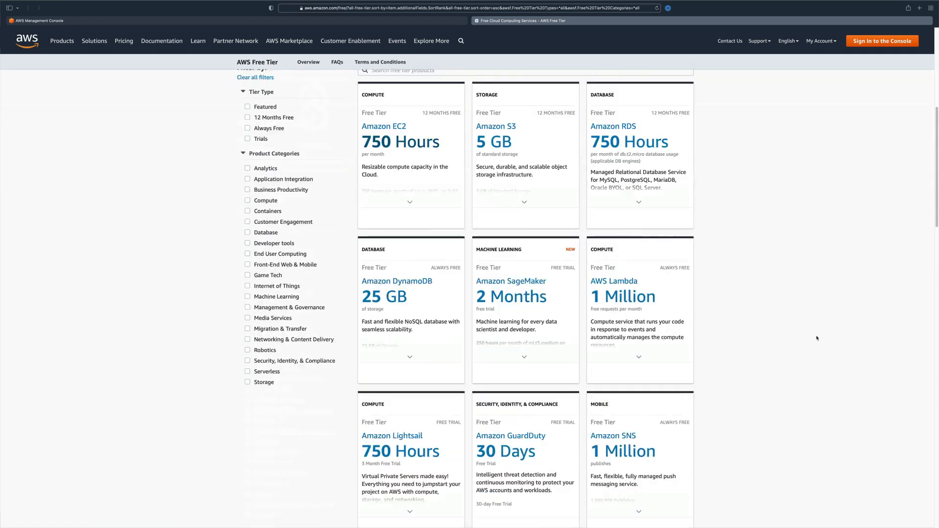
pyautogui.moveTo(625, 304)
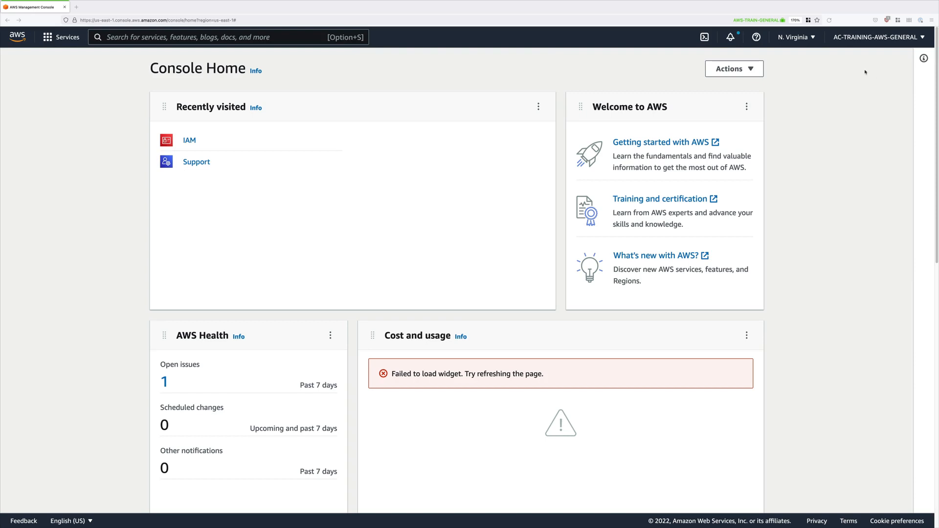
# - Open the account's Billing Dashboard and check which months can be chosen for the bills
pyautogui.click(882, 41)
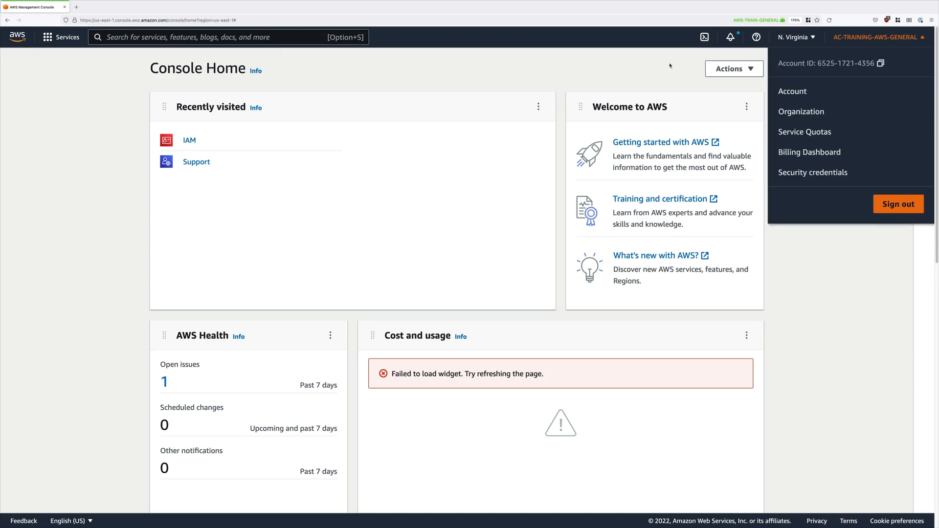
pyautogui.click(802, 156)
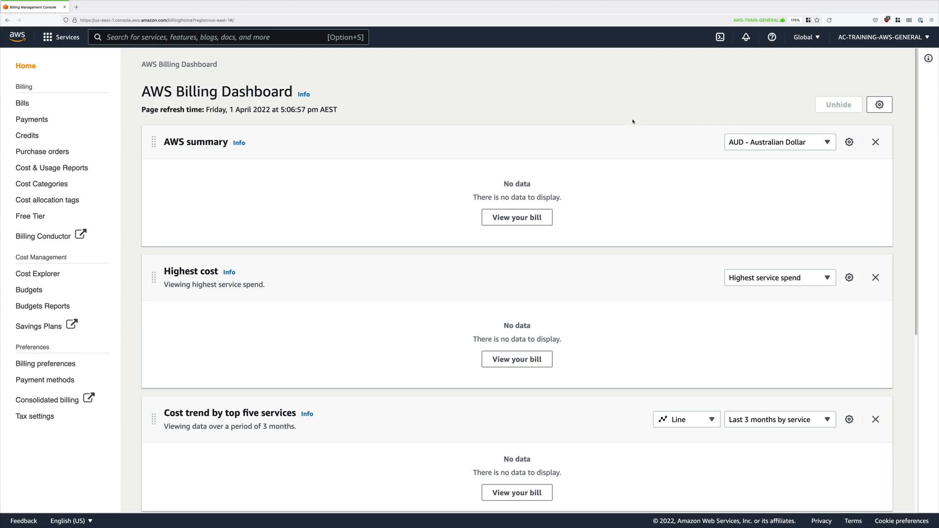
pyautogui.click(22, 103)
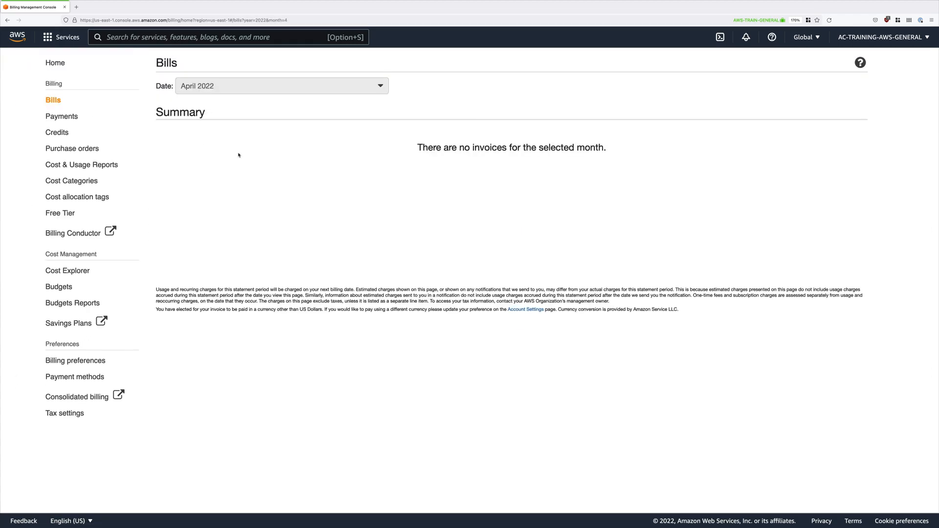
pyautogui.click(270, 89)
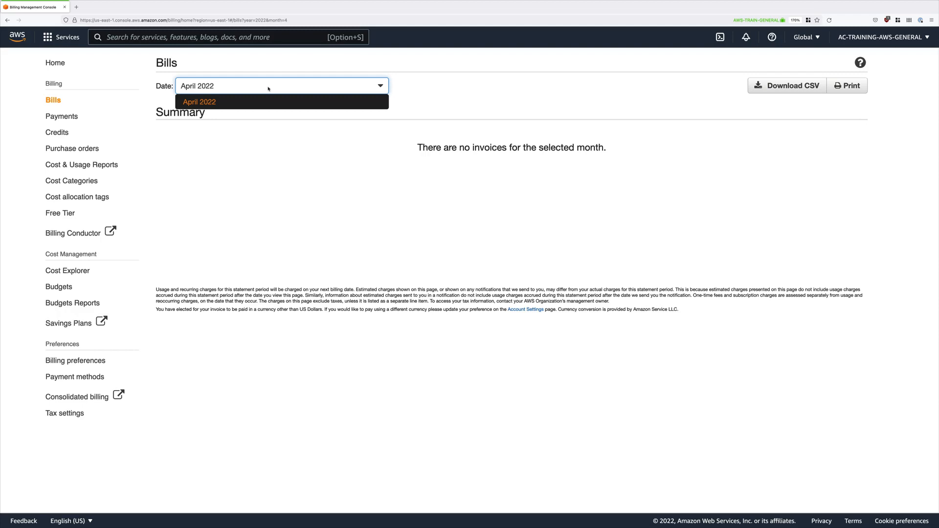
pyautogui.click(348, 129)
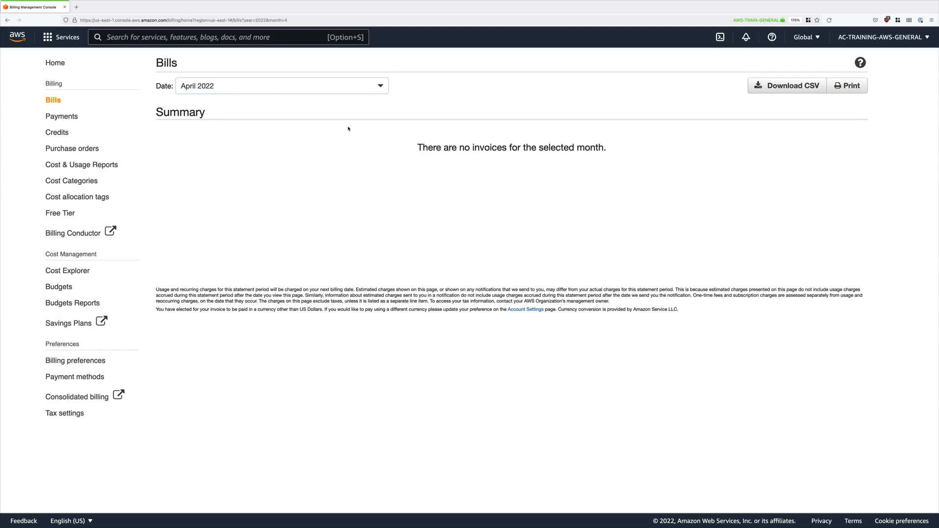
# - Look through the Payments, Credits, Cost & Usage Reports and Cost Explorer pages
pyautogui.click(61, 116)
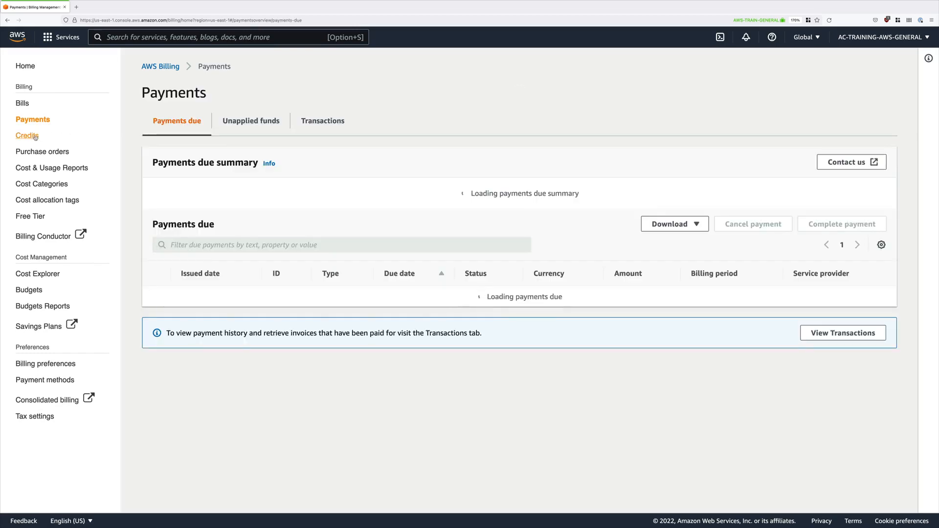
pyautogui.click(38, 137)
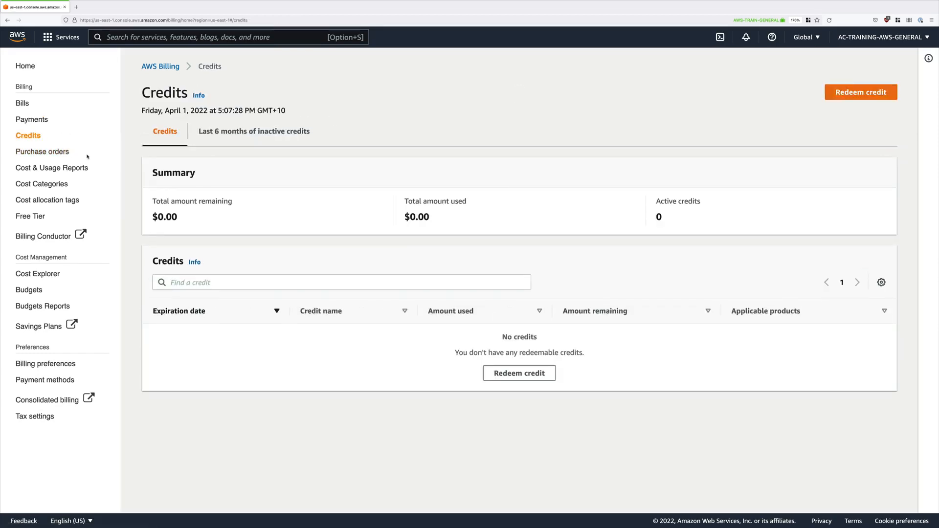
pyautogui.click(83, 169)
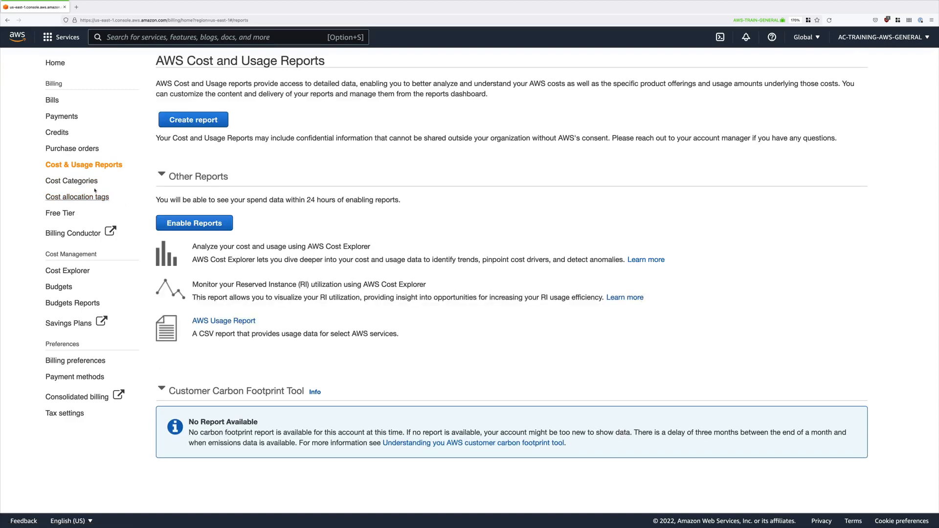
pyautogui.click(83, 271)
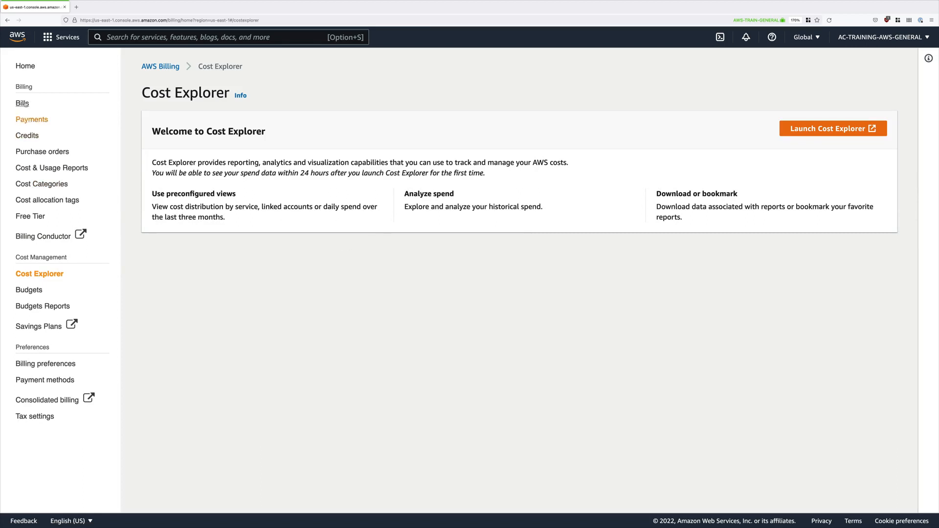
# - Return to the billing home page and review its cost summary, highest cost and cost trend widgets
pyautogui.click(26, 65)
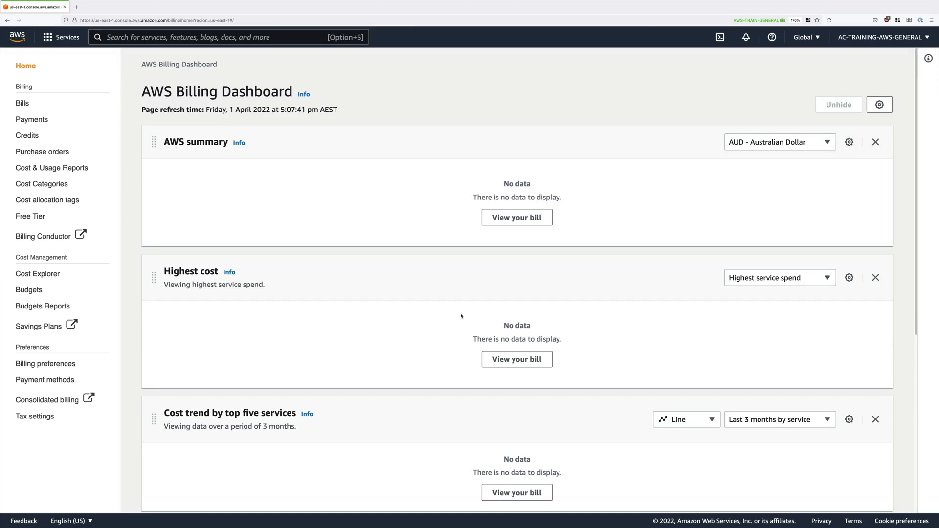
pyautogui.scroll(-5, 461, 316)
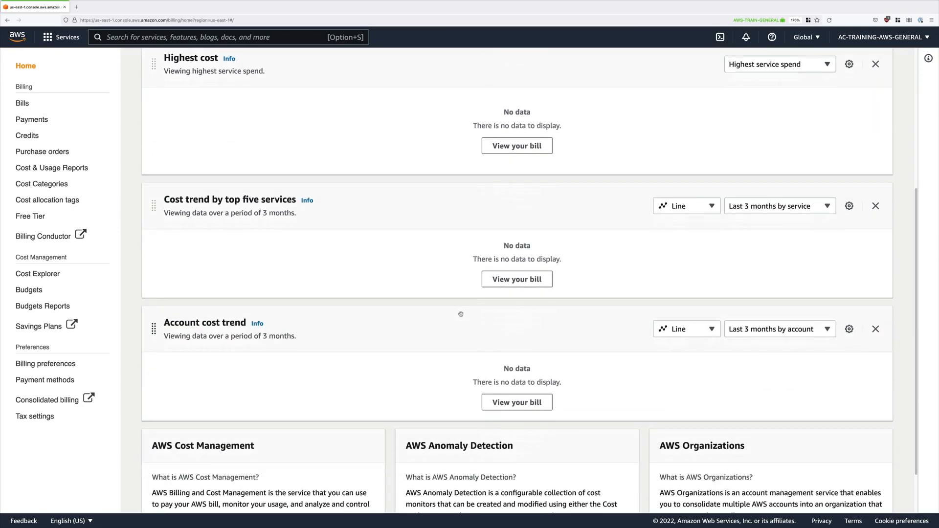
pyautogui.scroll(-2, 461, 315)
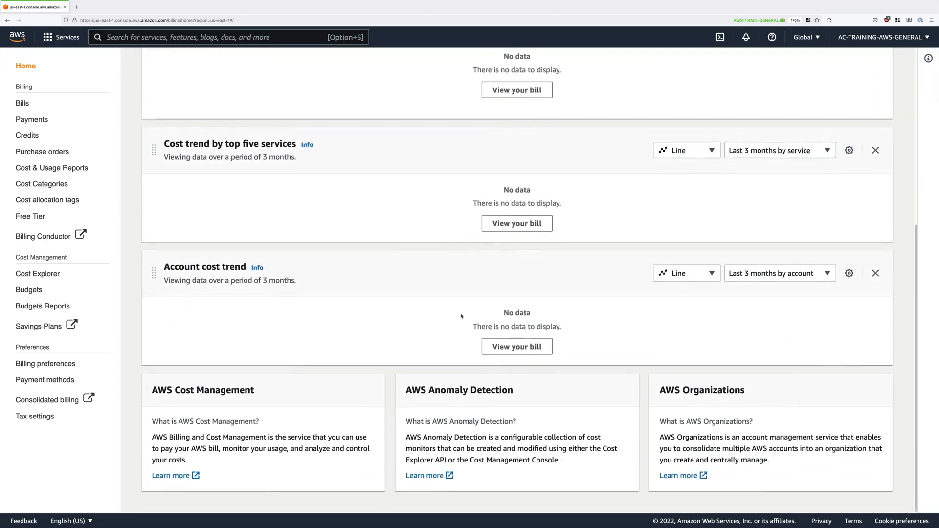
pyautogui.scroll(7, 460, 316)
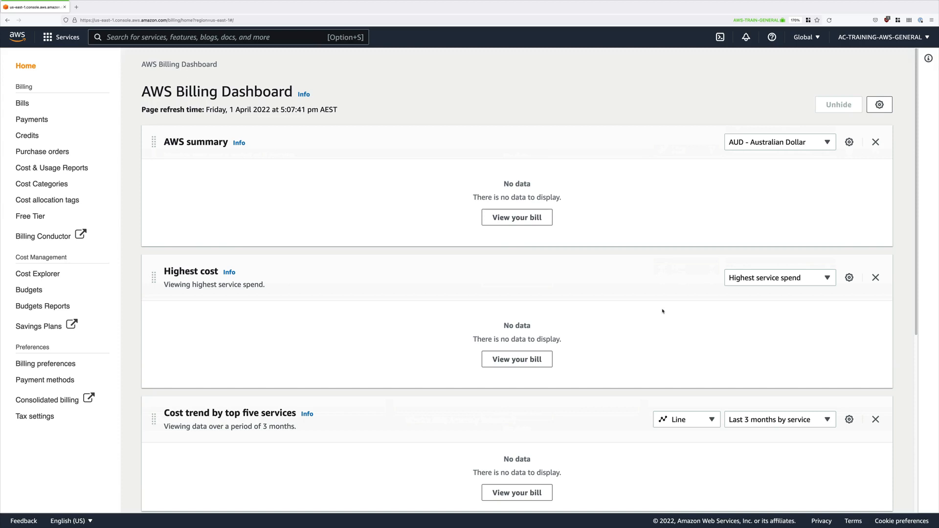
# - In the billing preferences, enable PDF invoices by email, Free Tier usage alerts with the contact's e-mail address, and billing alerts, and save them
pyautogui.click(45, 364)
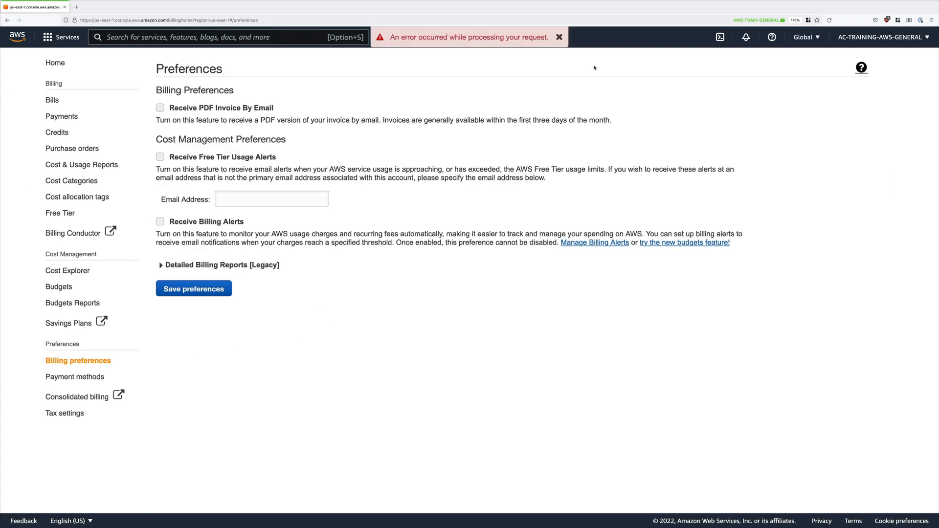
pyautogui.click(561, 37)
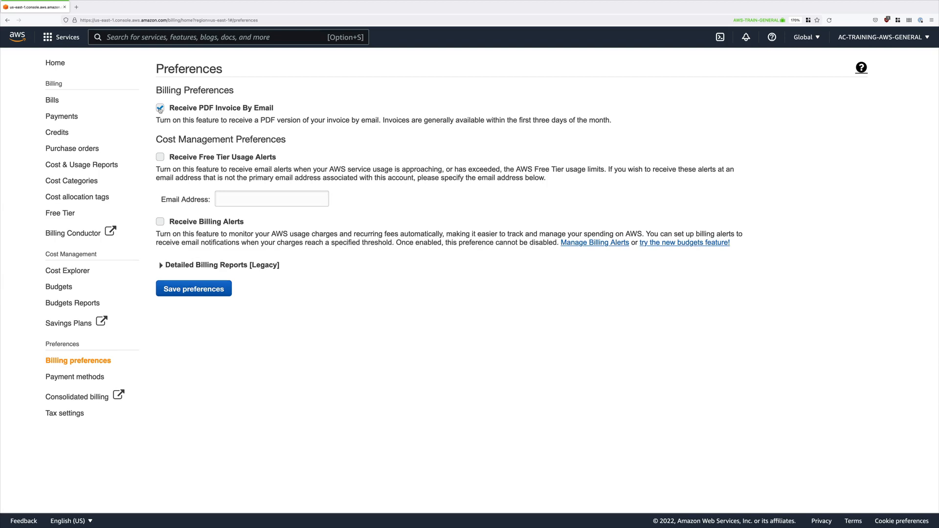
pyautogui.click(161, 157)
pyautogui.click(266, 199)
pyautogui.press('super+v')
pyautogui.click(386, 207)
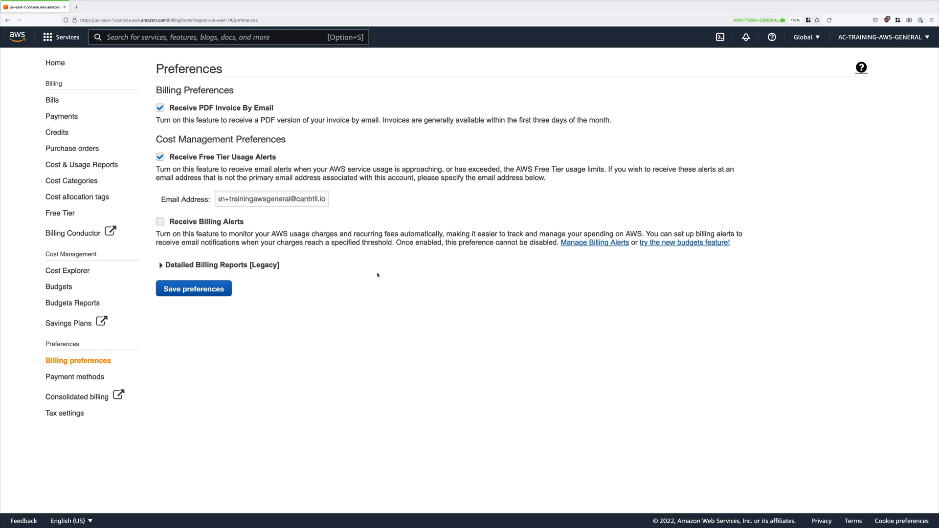
pyautogui.click(160, 221)
pyautogui.click(191, 291)
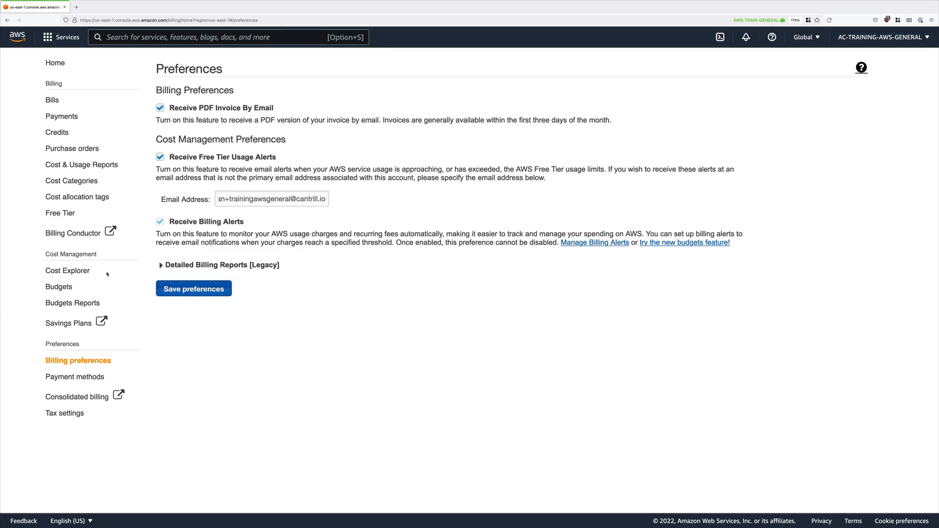
# - Start a new budget and enable Cost Explorer for the account by launching it, and read its welcome notice
pyautogui.click(59, 286)
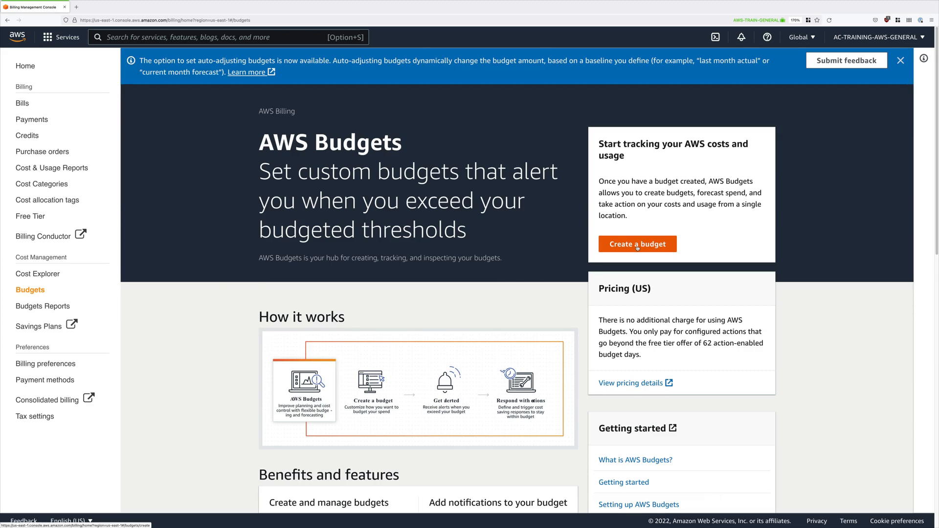
pyautogui.click(637, 245)
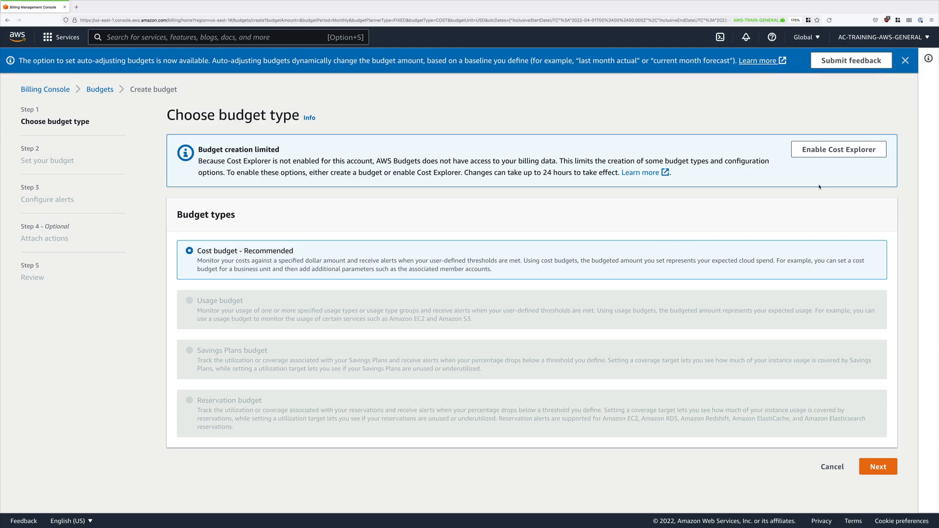
pyautogui.click(835, 150)
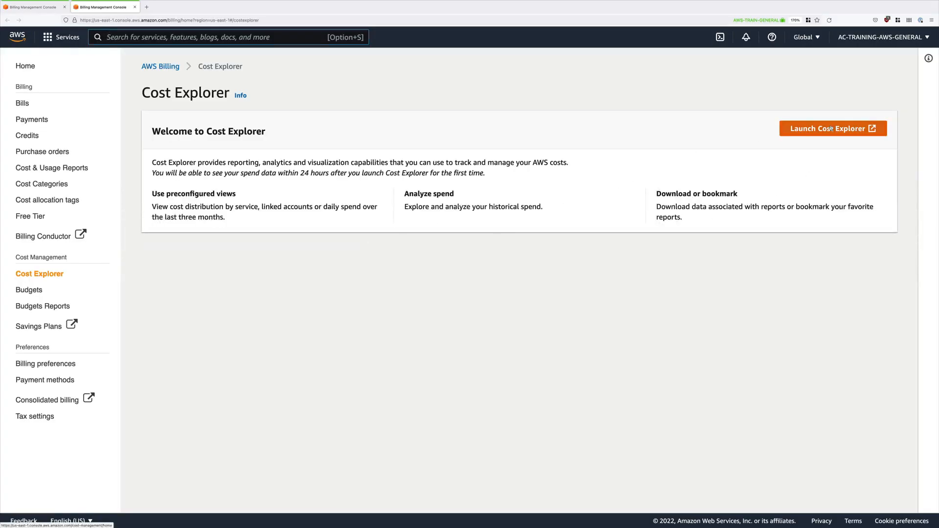
pyautogui.click(807, 128)
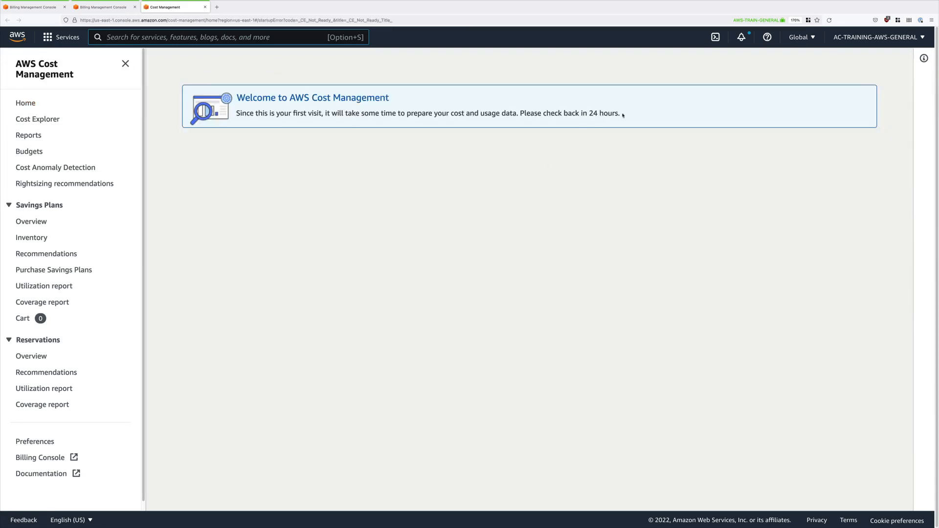
pyautogui.moveTo(623, 115); pyautogui.dragTo(236, 114)
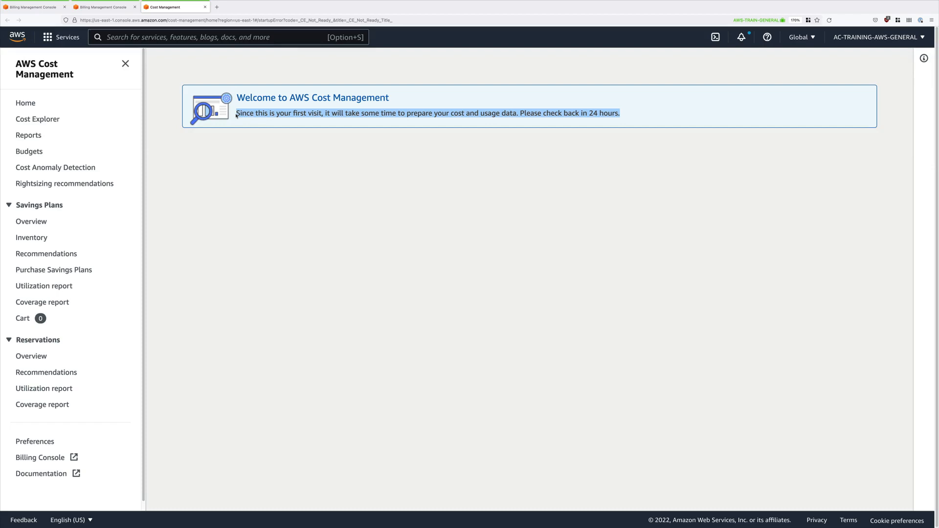
# - Start a new budget of the recommended cost budget type, and dismiss the budget preview and the auto-adjusting budgets notice
pyautogui.click(30, 151)
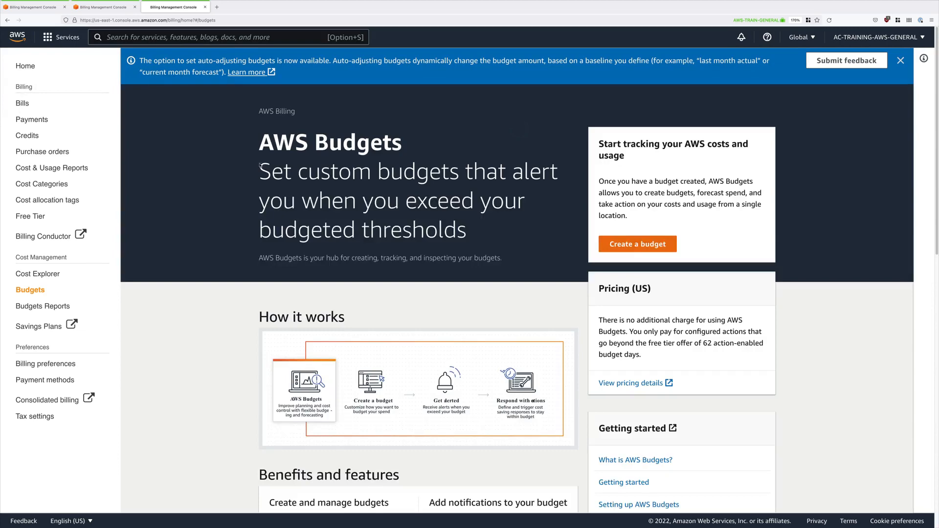
pyautogui.click(635, 251)
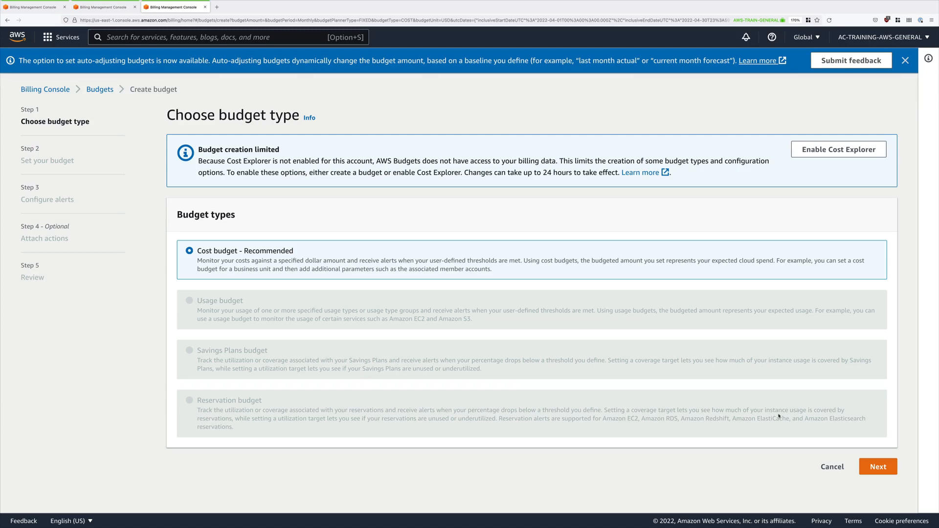
pyautogui.click(879, 468)
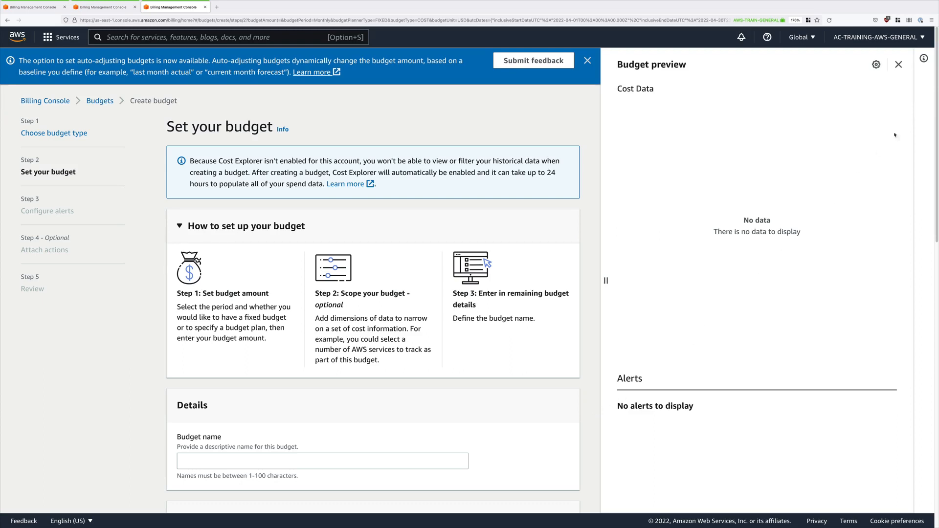
pyautogui.click(898, 64)
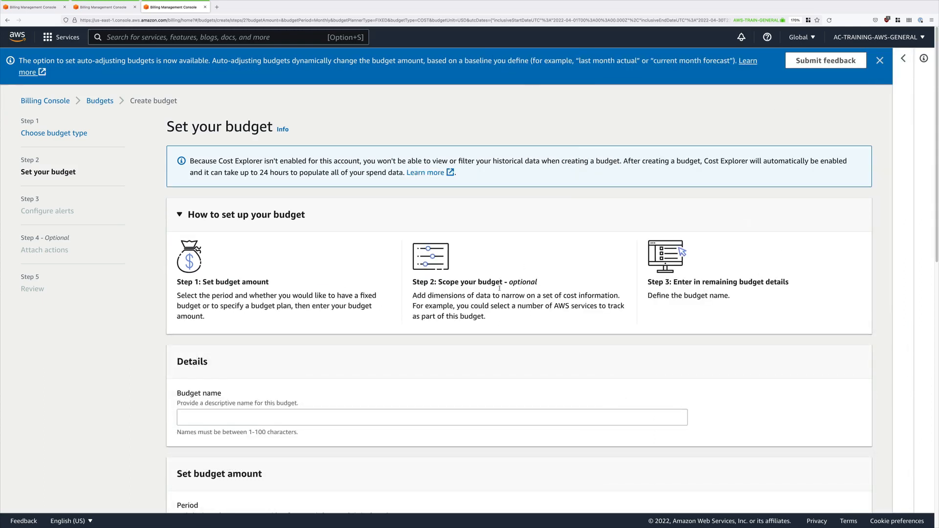
pyautogui.click(879, 60)
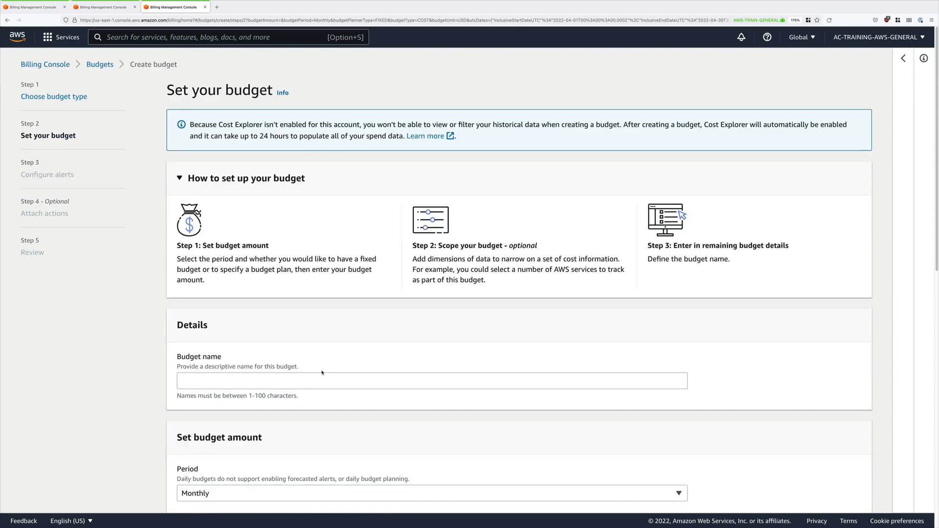
# - Set the budgeted amount of the recurring monthly fixed budget to 10 dollars
pyautogui.scroll(-1, 325, 369)
pyautogui.scroll(-5, 325, 369)
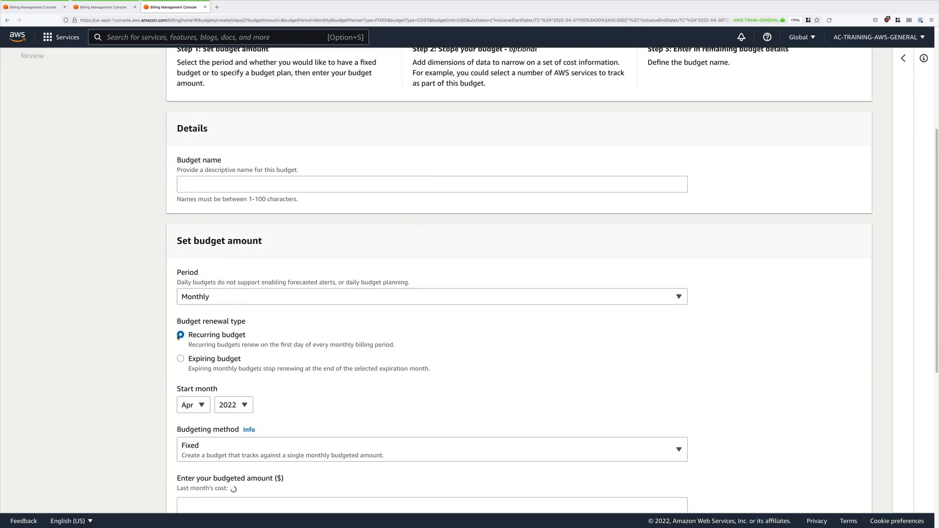
pyautogui.scroll(-4, 236, 354)
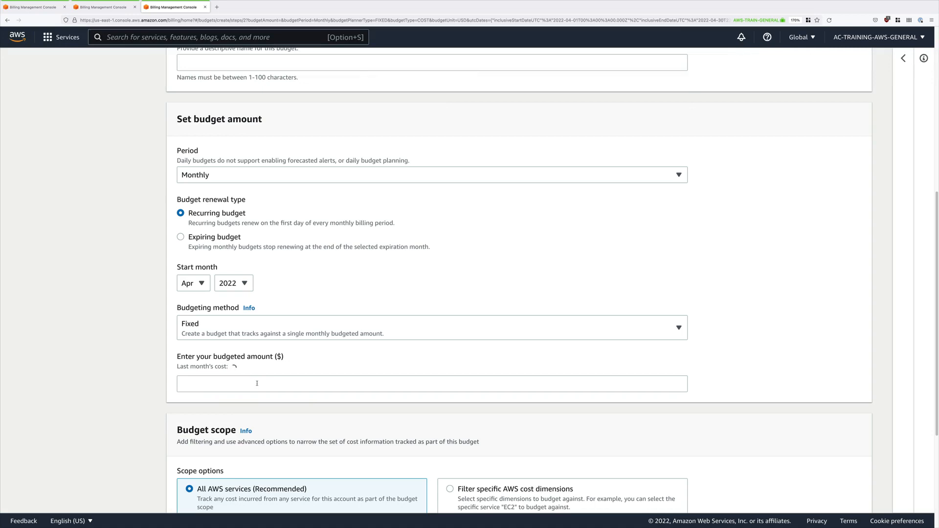
pyautogui.click(257, 383)
pyautogui.write('10')
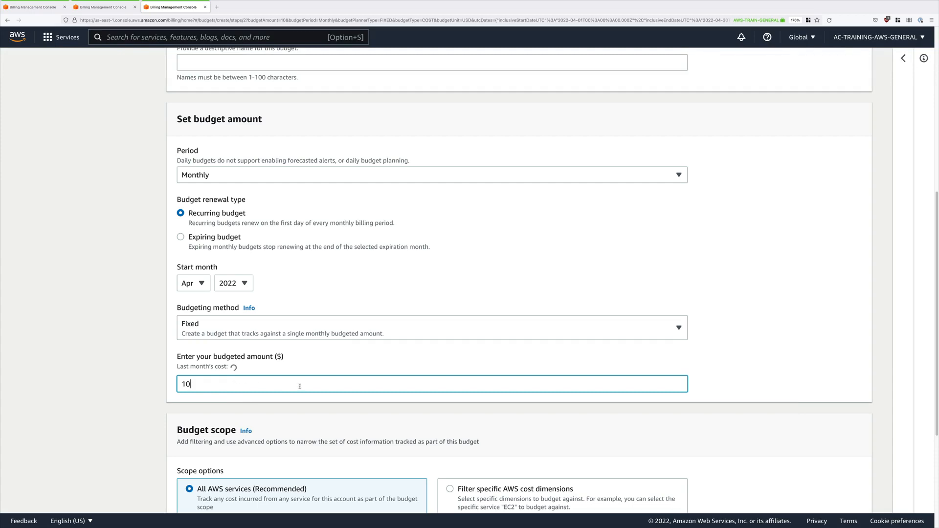
# - Name the budget Monthly10USDBudget and continue to the alert configuration, leaving the scope on all AWS services
pyautogui.scroll(-4, 301, 388)
pyautogui.scroll(8, 302, 388)
pyautogui.click(243, 269)
pyautogui.write('Monthly10USDBudget')
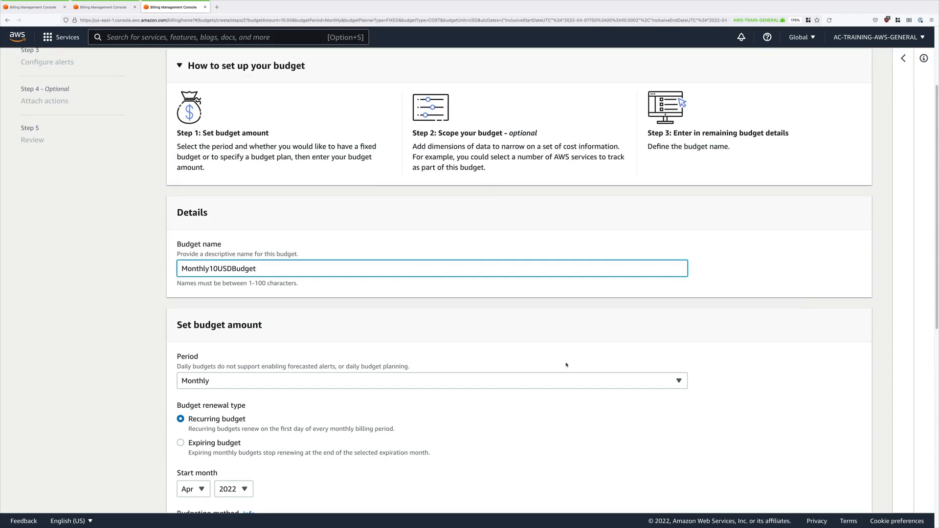
pyautogui.scroll(-8, 566, 365)
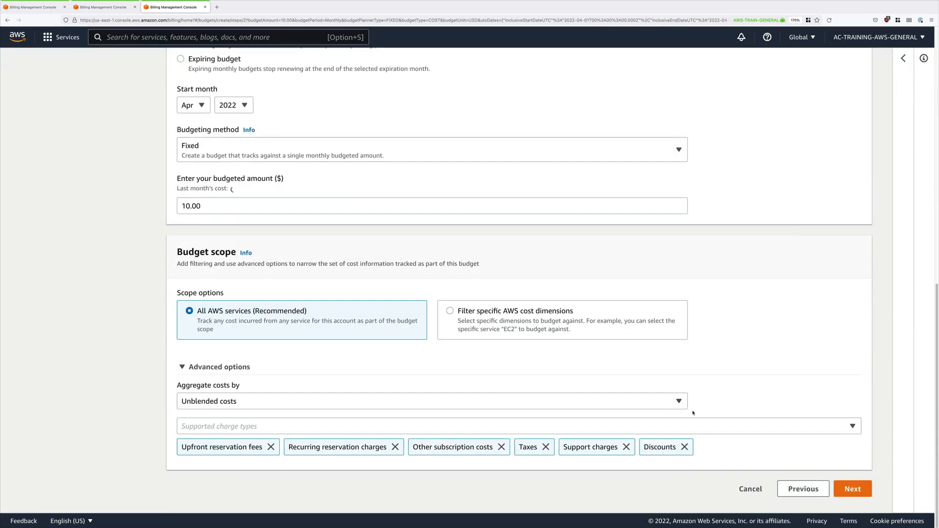
pyautogui.click(852, 487)
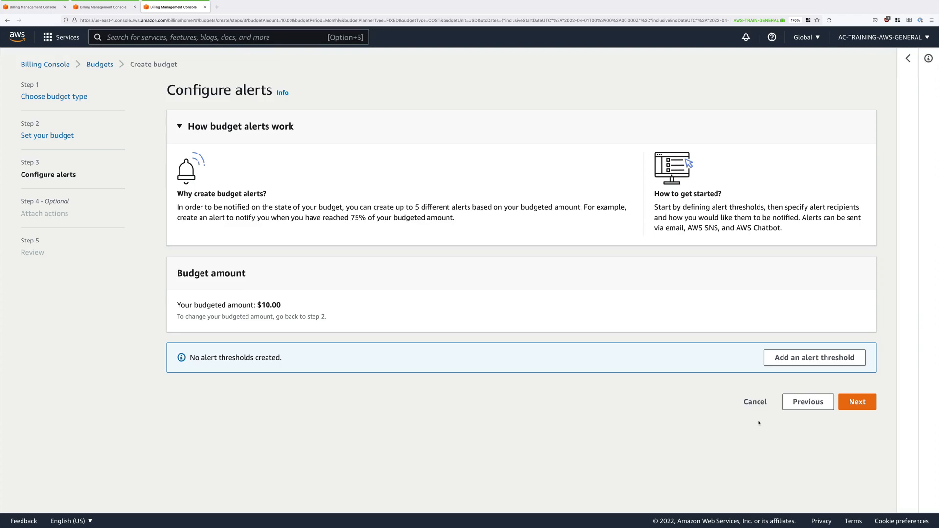
# - Add an alert threshold at 50% of the budgeted amount with the contact's e-mail address as recipient, and continue to the actions
pyautogui.click(802, 362)
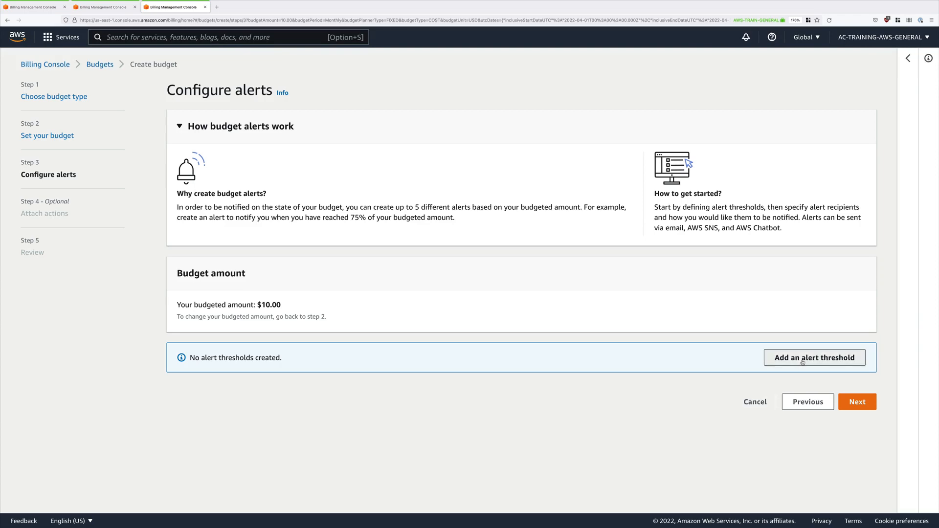
pyautogui.scroll(-3, 238, 331)
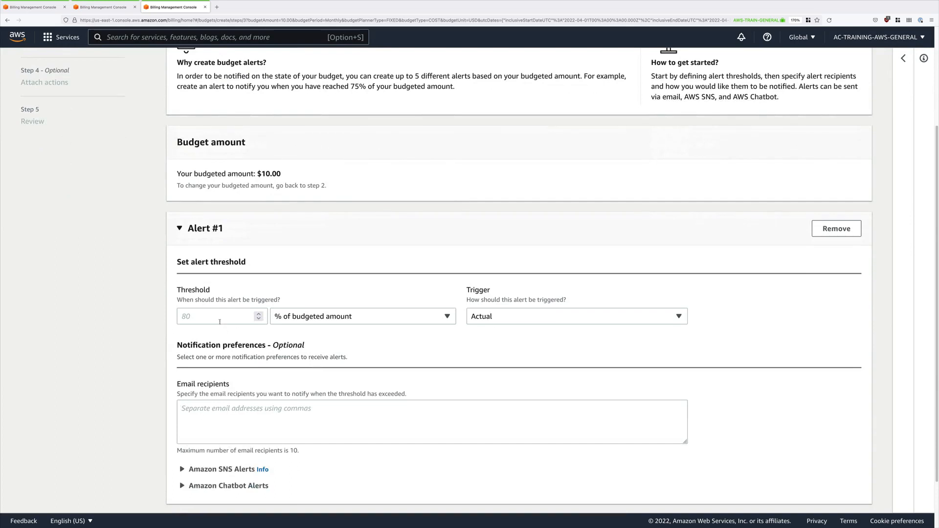
pyautogui.click(220, 321)
pyautogui.write('50')
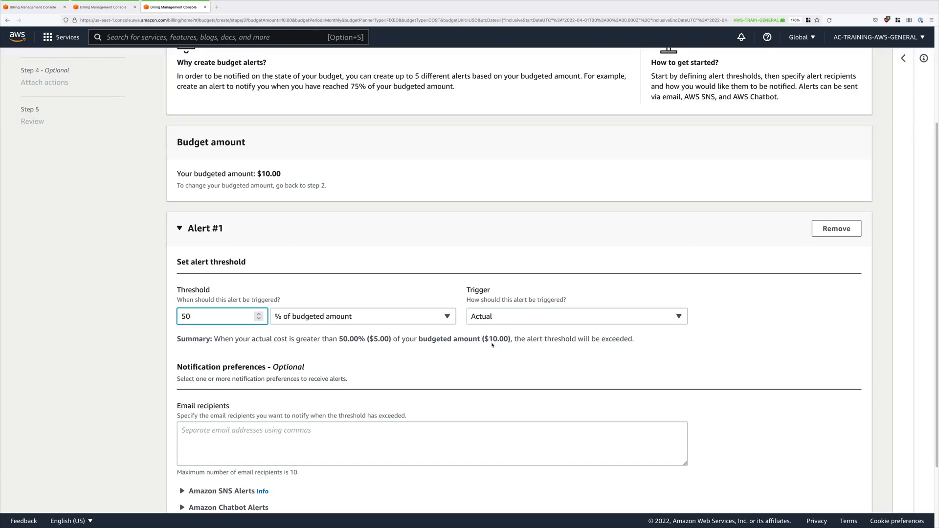
pyautogui.scroll(-3, 492, 345)
pyautogui.click(372, 362)
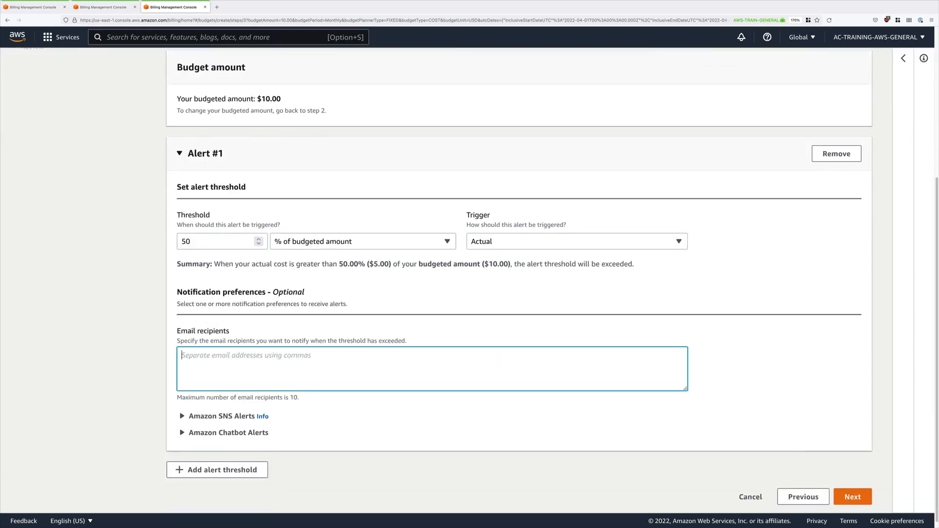
pyautogui.press('super+v')
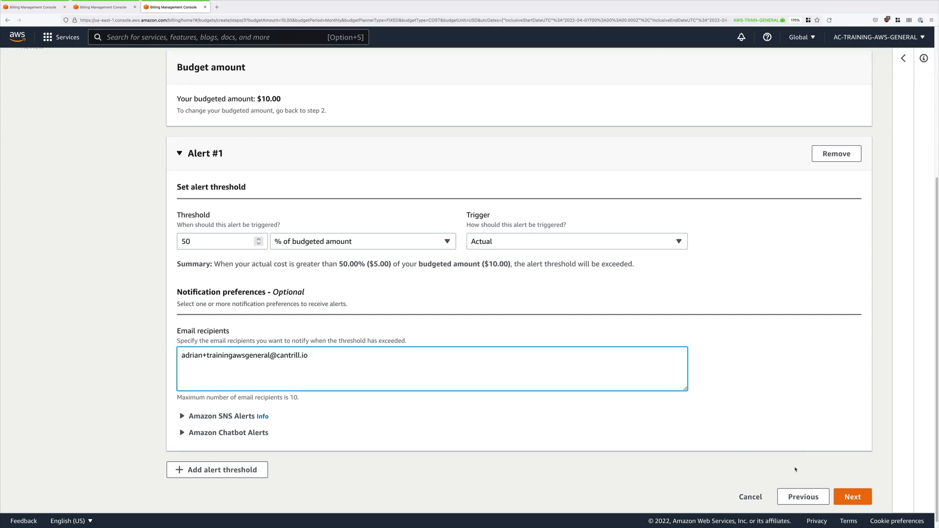
pyautogui.click(841, 495)
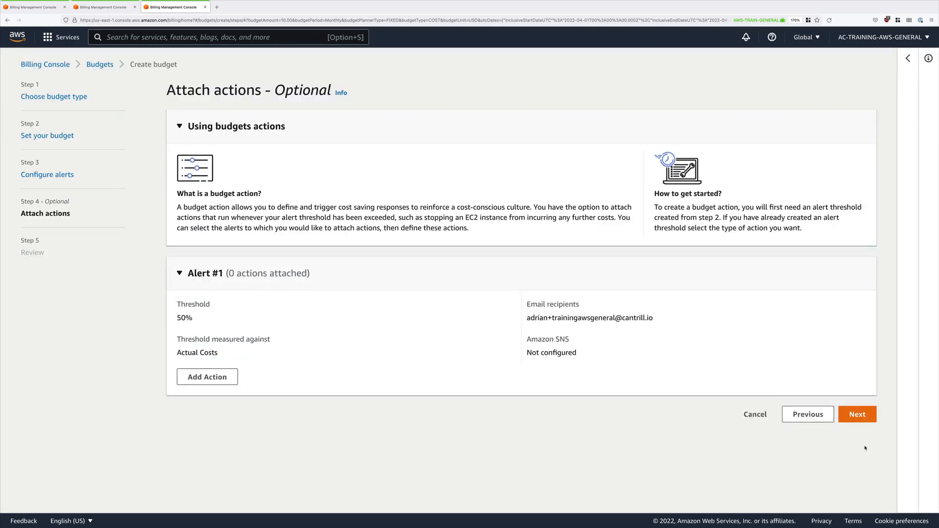
# - Skip attaching budget actions, review the budget settings and create the budget
pyautogui.click(864, 416)
pyautogui.scroll(-3, 841, 459)
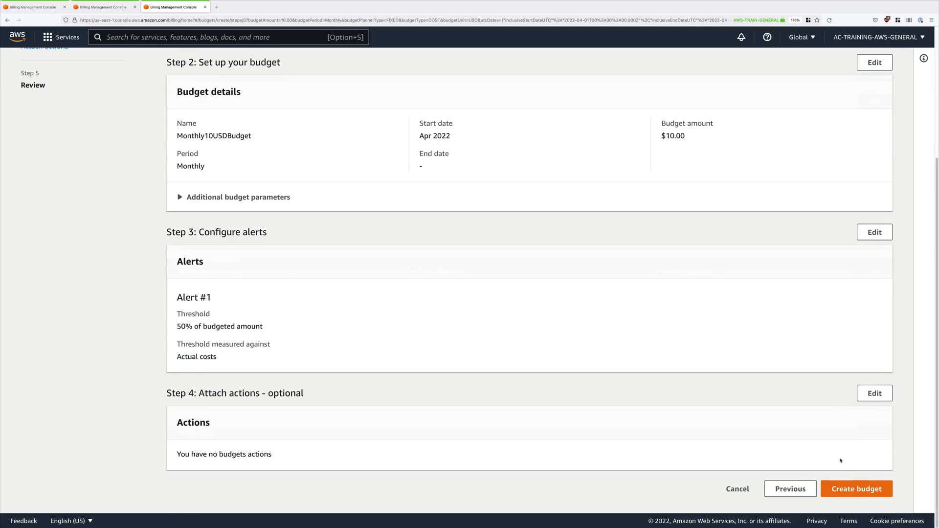
pyautogui.click(842, 489)
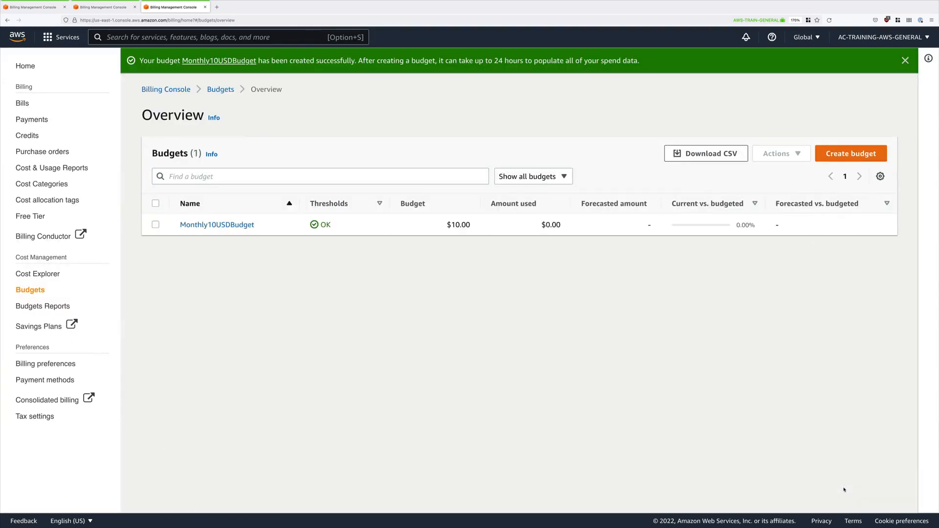